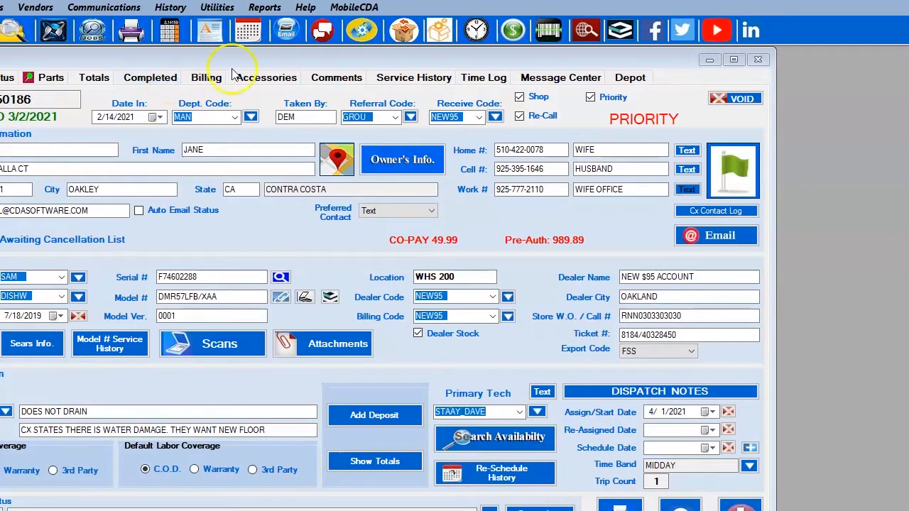
click(222, 11)
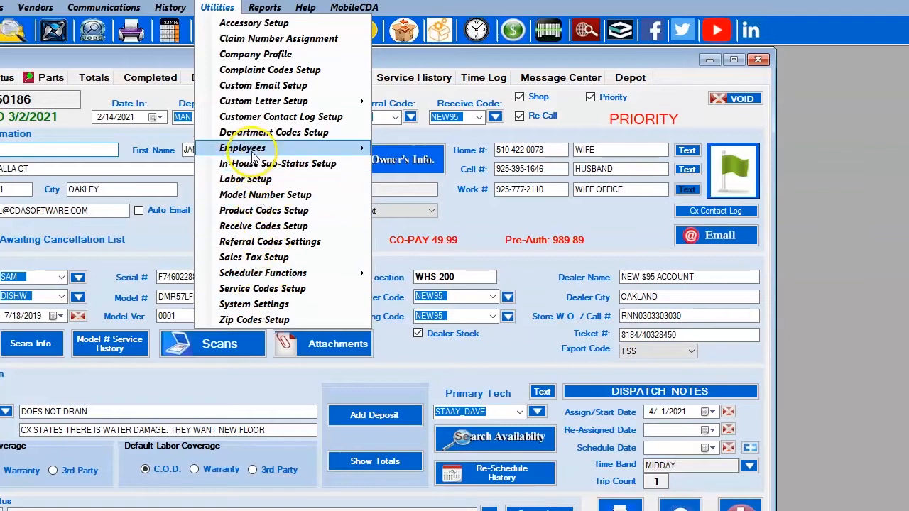
mouse_move(249, 152)
click(428, 155)
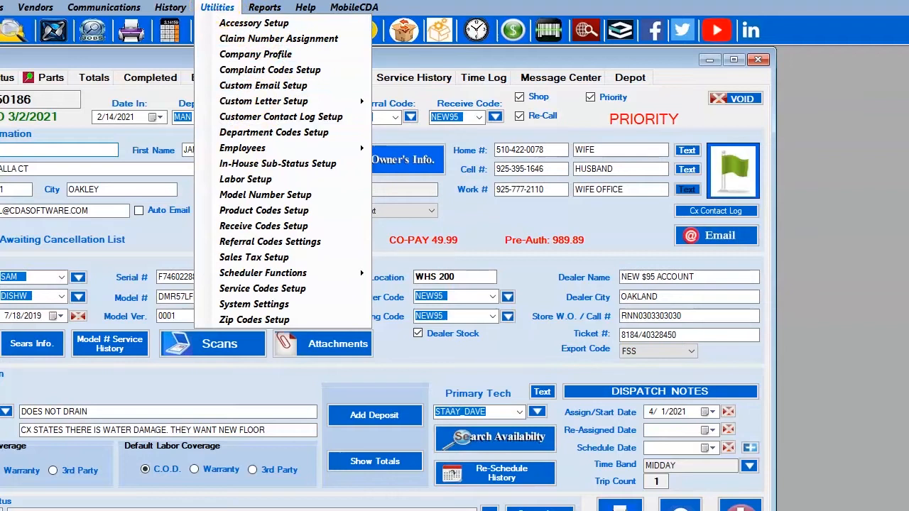
mouse_move(270, 14)
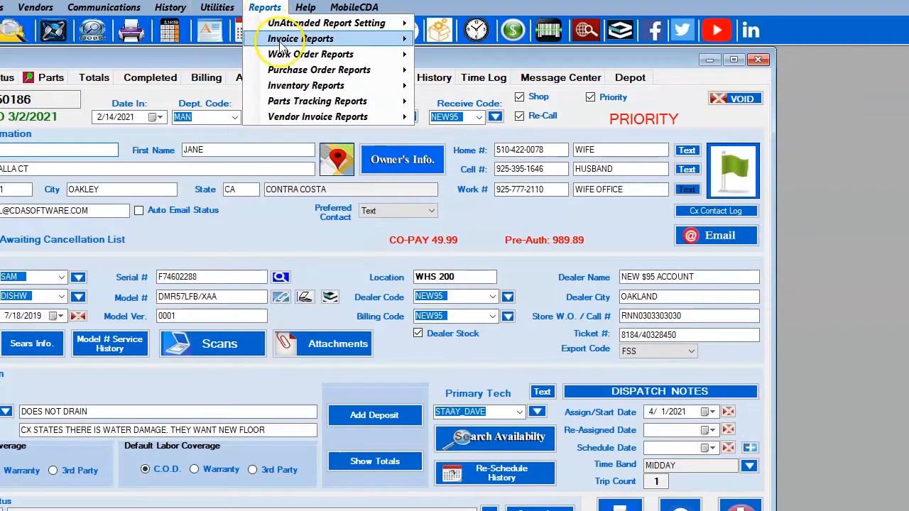
click(280, 39)
click(467, 72)
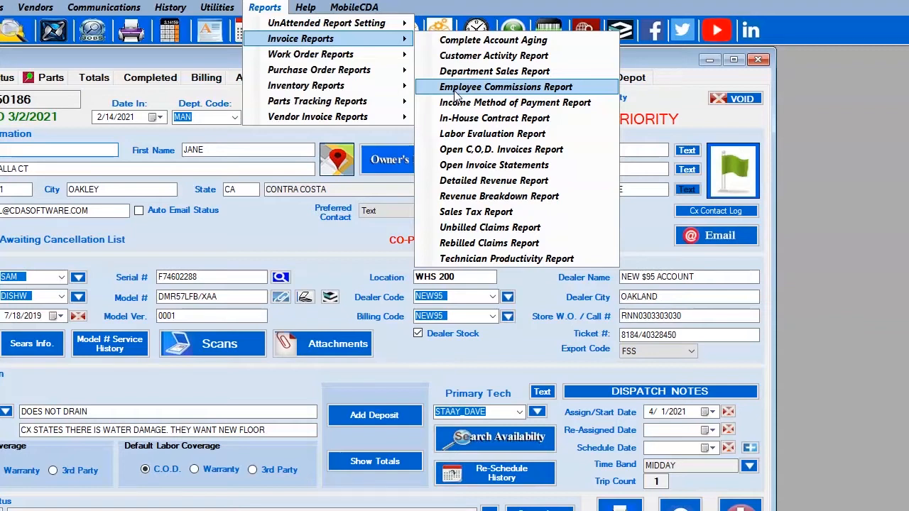
click(264, 7)
In the system settings, set commissions to auto calculate when the job is paid, and check the work order's billing details.
click(217, 7)
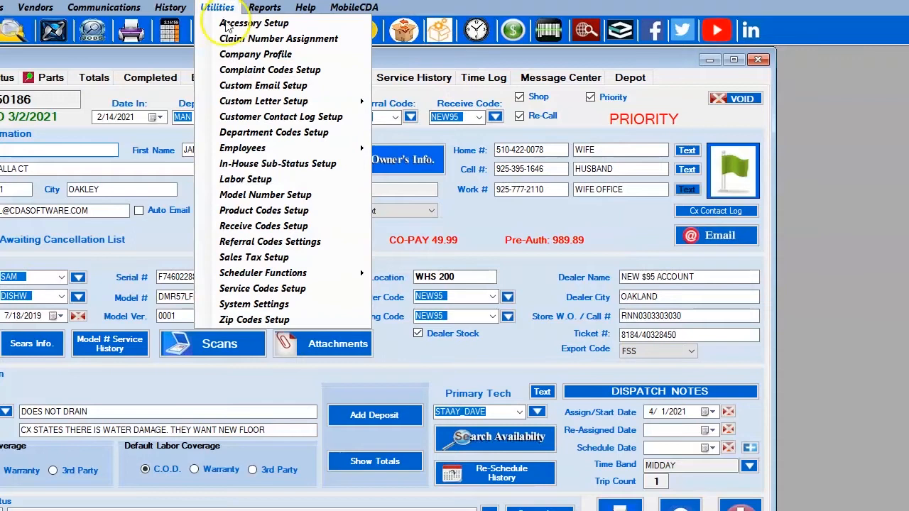
click(274, 307)
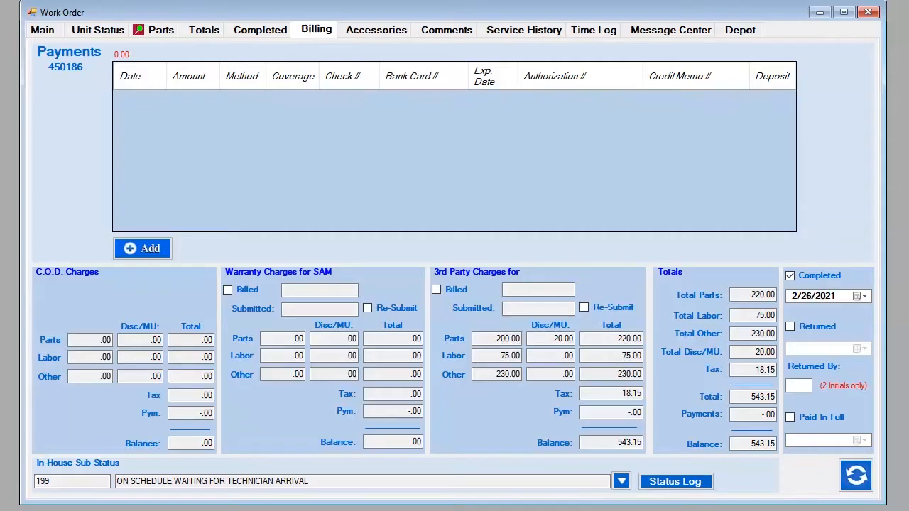
click(807, 281)
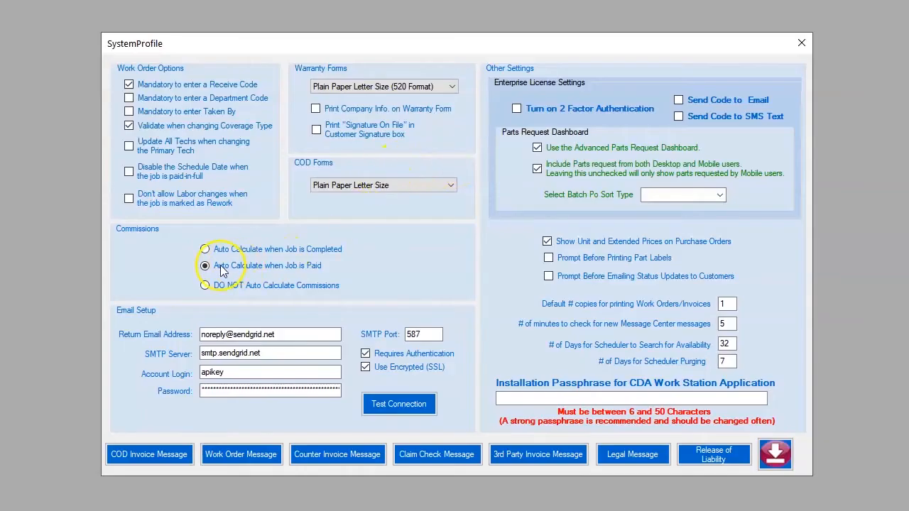
click(225, 271)
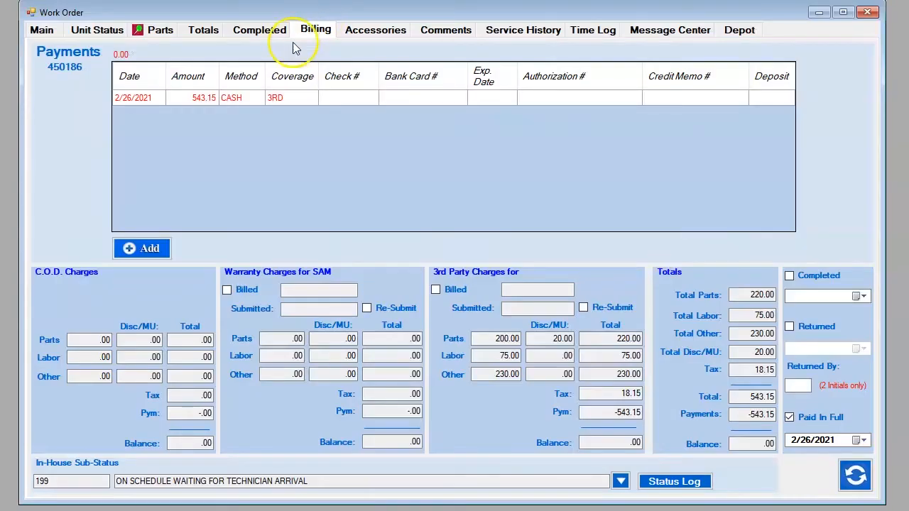
click(315, 29)
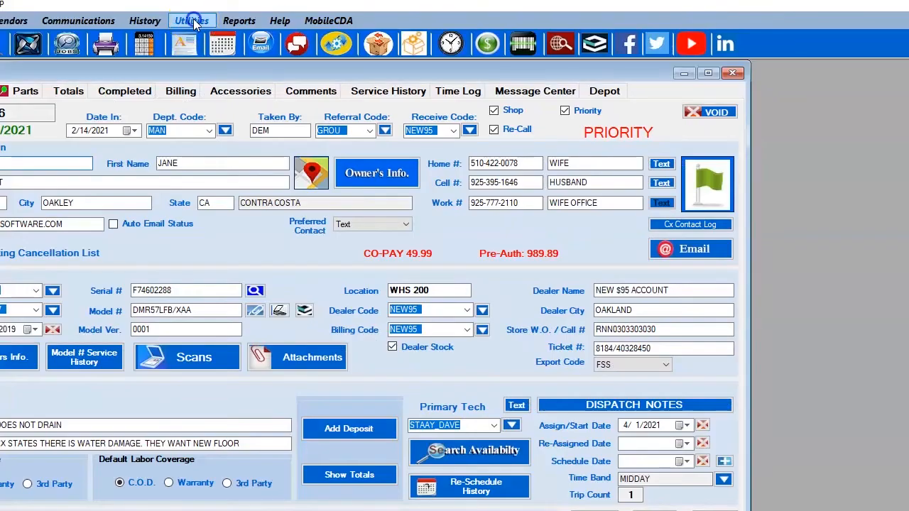
Open the employee table for adding and editing employees.
click(192, 21)
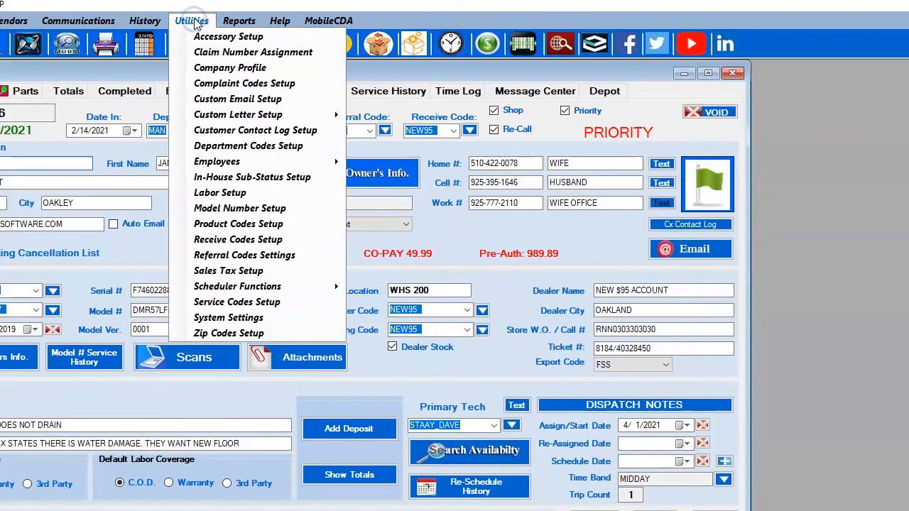
mouse_move(223, 161)
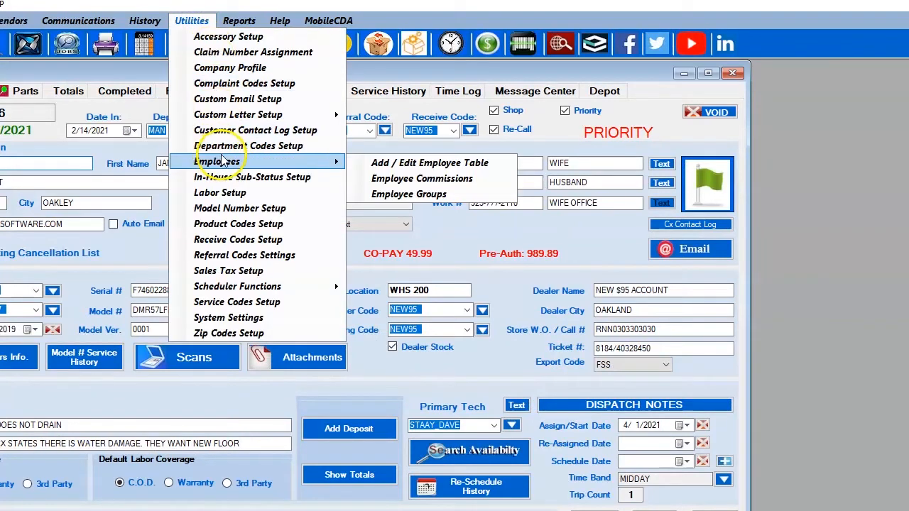
click(203, 20)
click(202, 19)
mouse_move(312, 162)
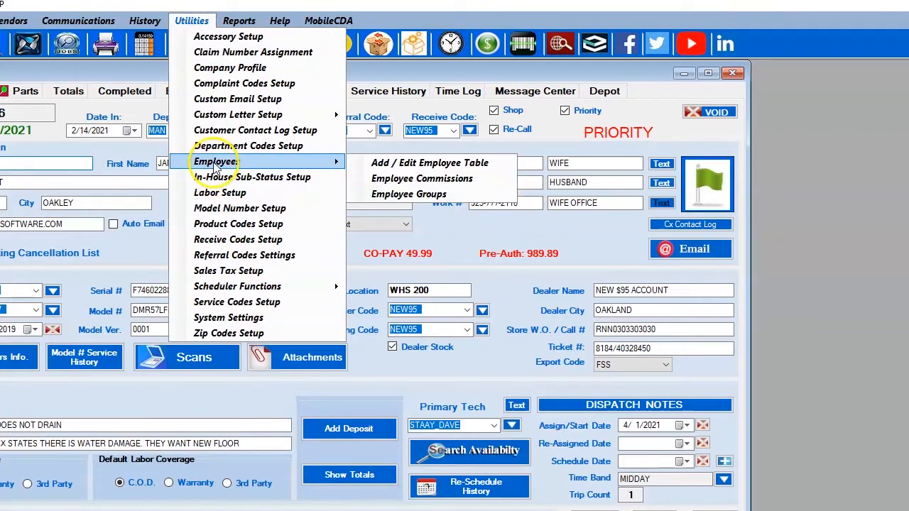
click(402, 166)
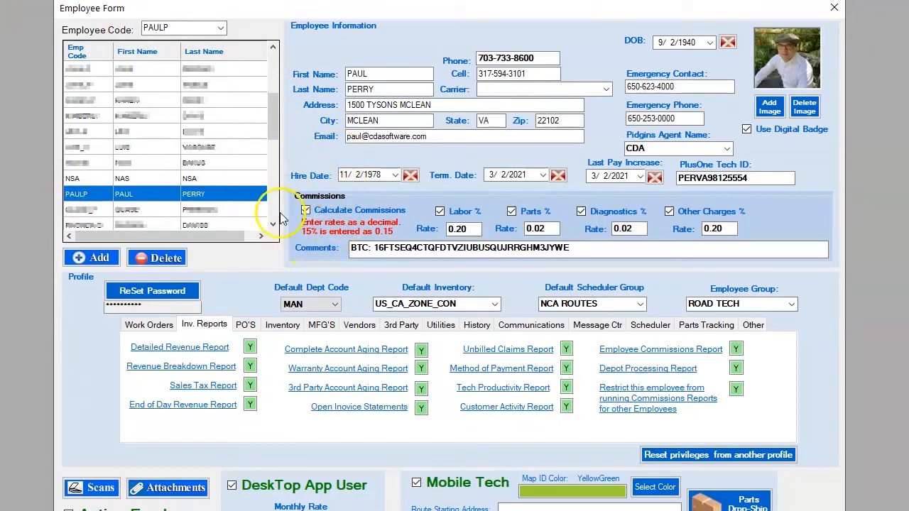
In the selected employee's invoice report privileges, turn off access to the Employee Commissions Report.
click(203, 327)
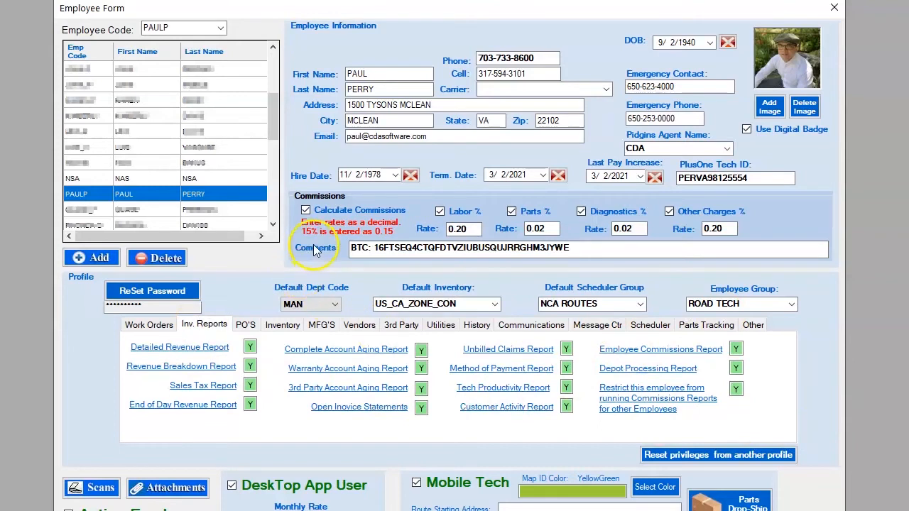
click(220, 198)
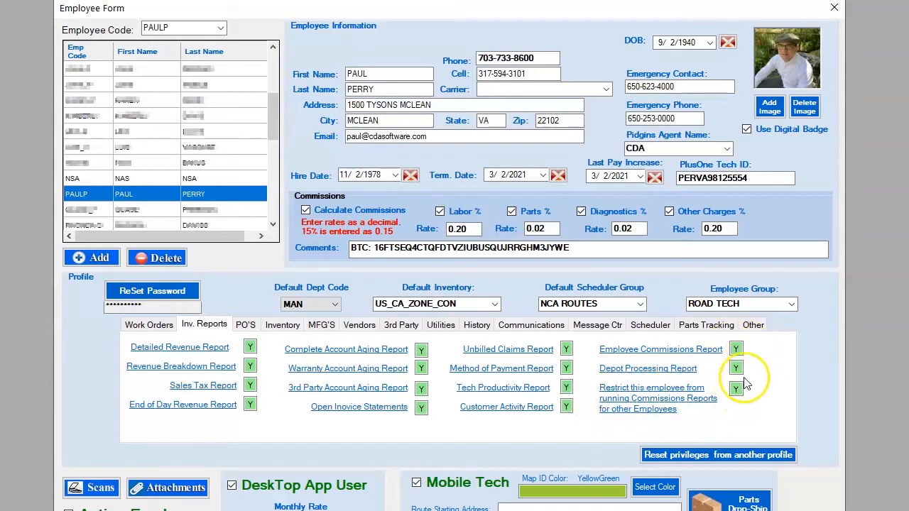
click(736, 349)
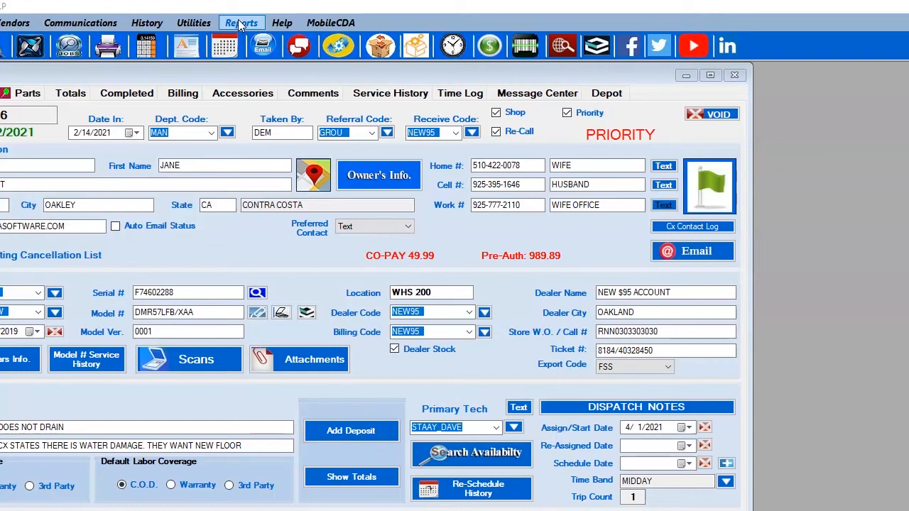
Try to open the Employee Commissions Report with the restricted profile and dismiss the validation message.
click(247, 24)
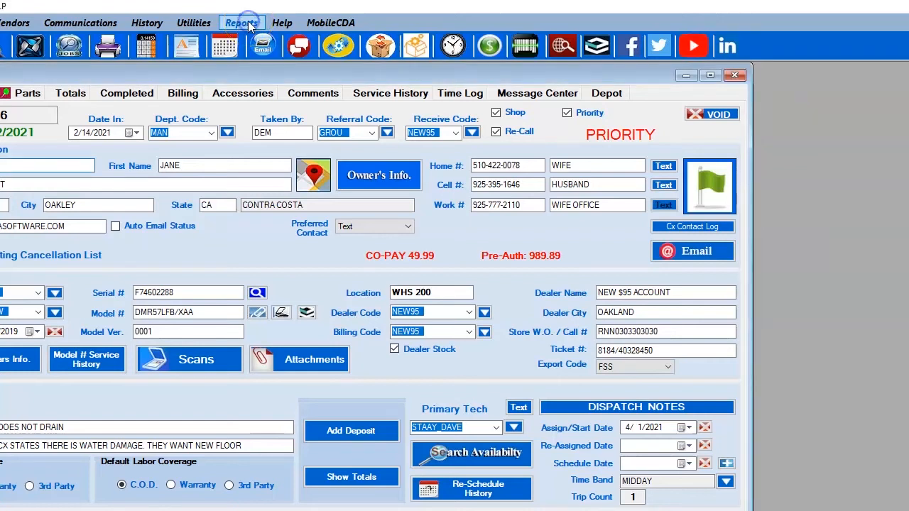
click(270, 59)
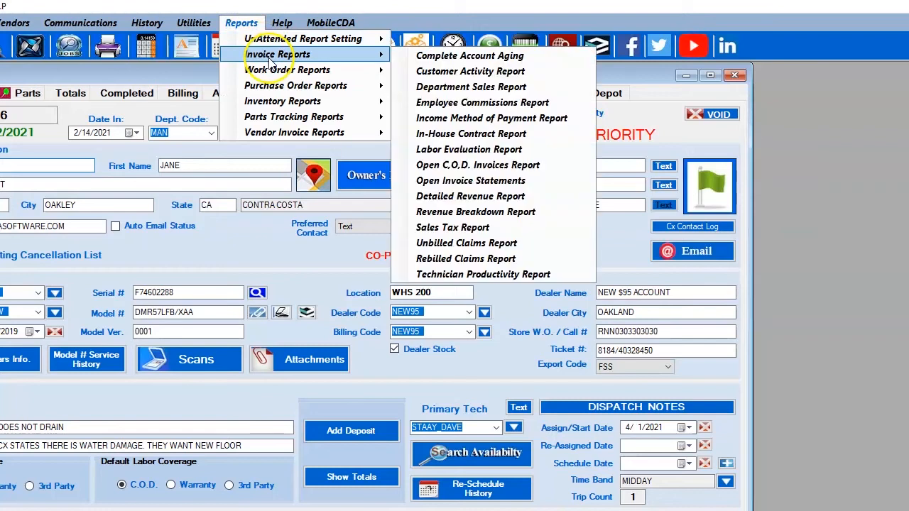
click(436, 107)
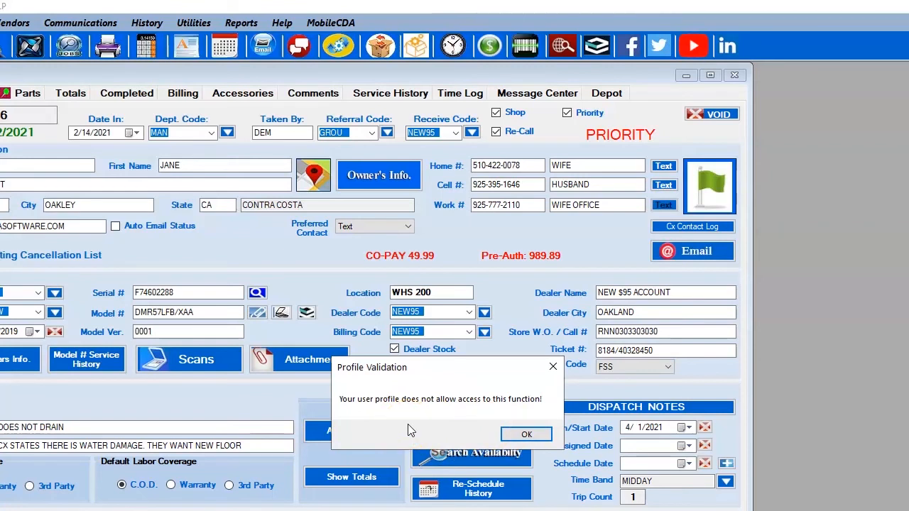
click(518, 435)
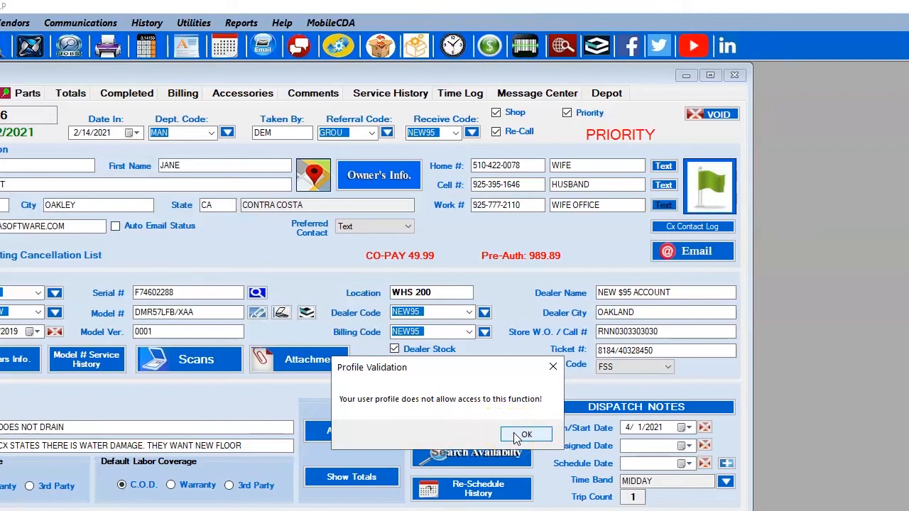
click(517, 435)
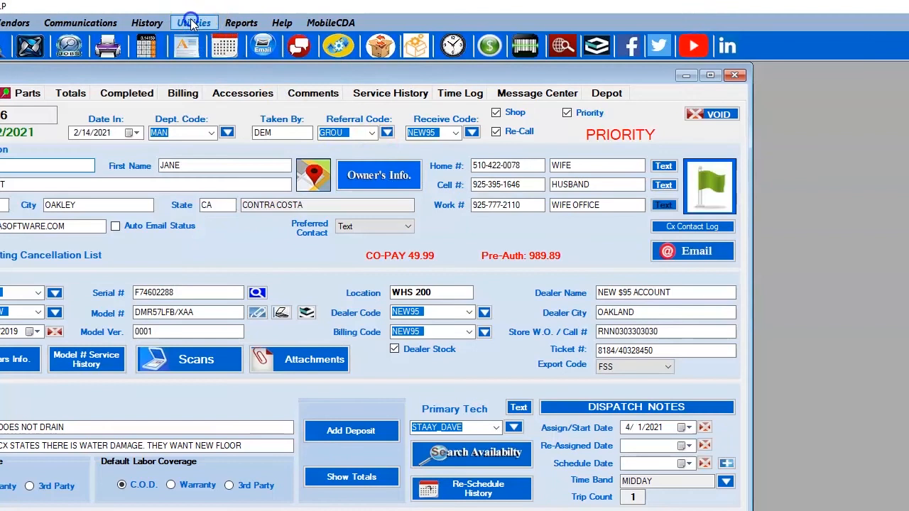
Return from the work order to the employee add/edit table.
click(192, 23)
mouse_move(231, 164)
click(401, 167)
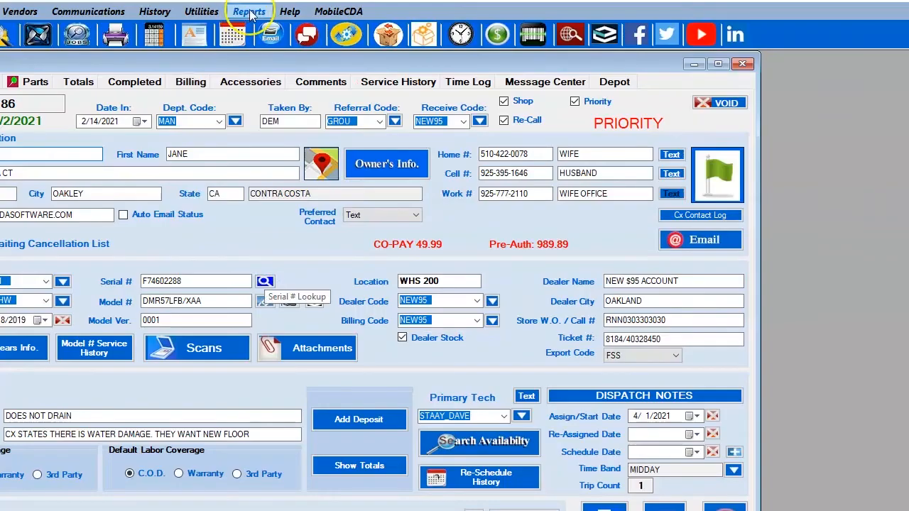
Open the Employee Commissions Report from the invoice reports.
click(249, 12)
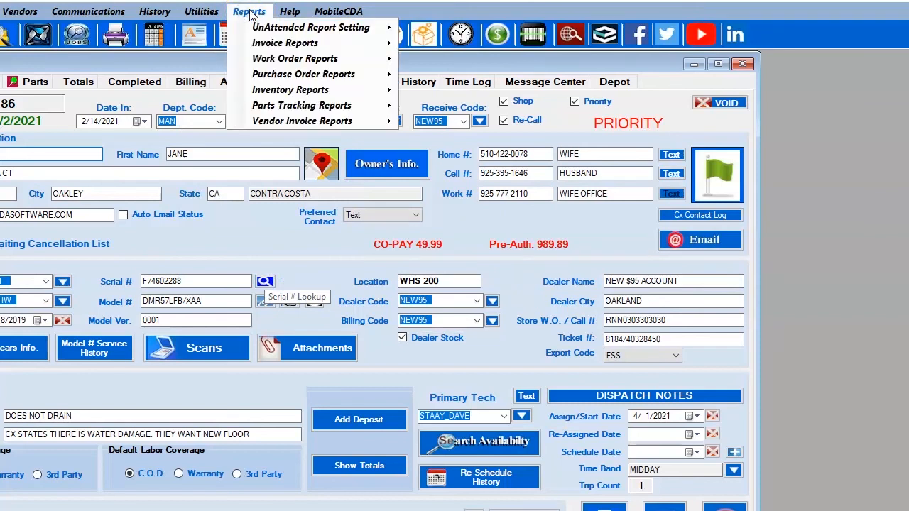
mouse_move(277, 62)
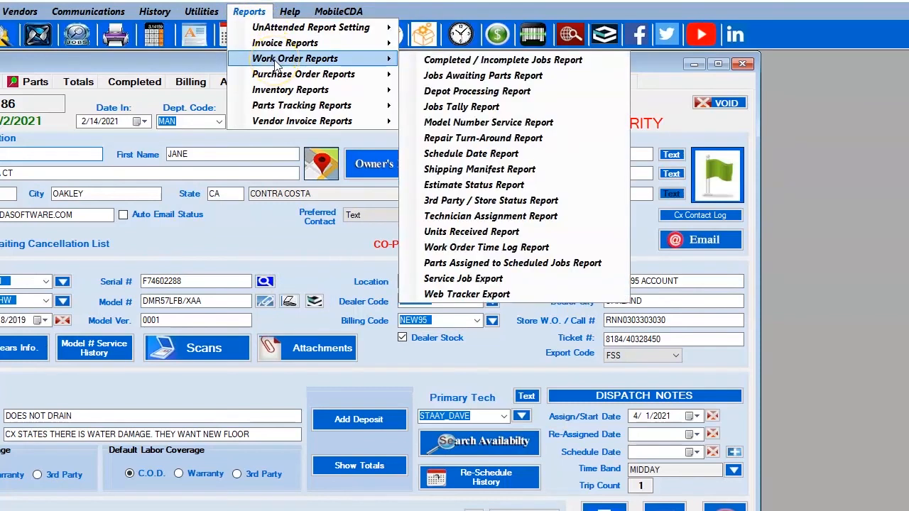
mouse_move(284, 44)
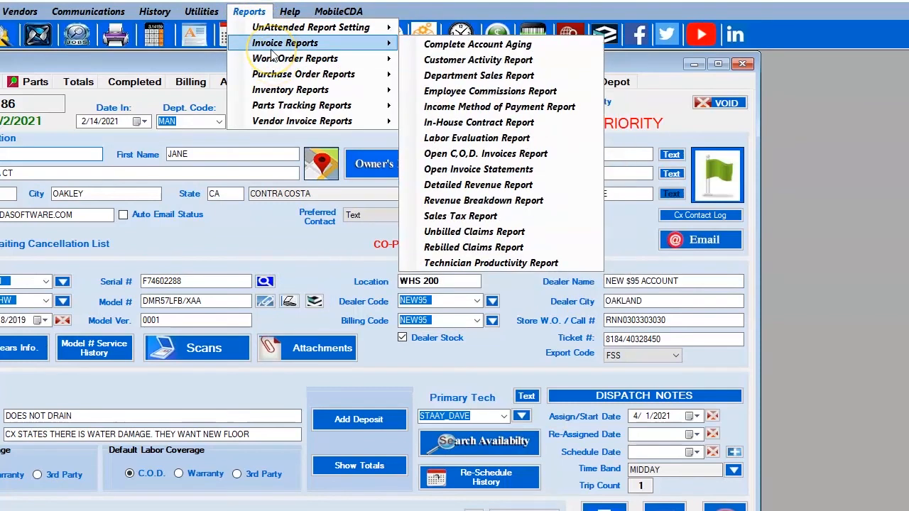
click(462, 92)
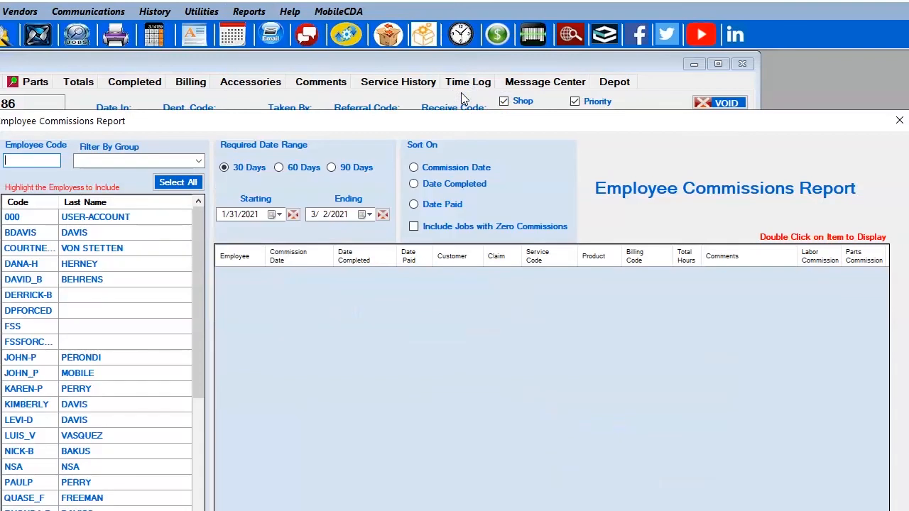
Sort the commissions report on Commission Date and select all employees in the list for inclusion.
drag(202, 231, 222, 204)
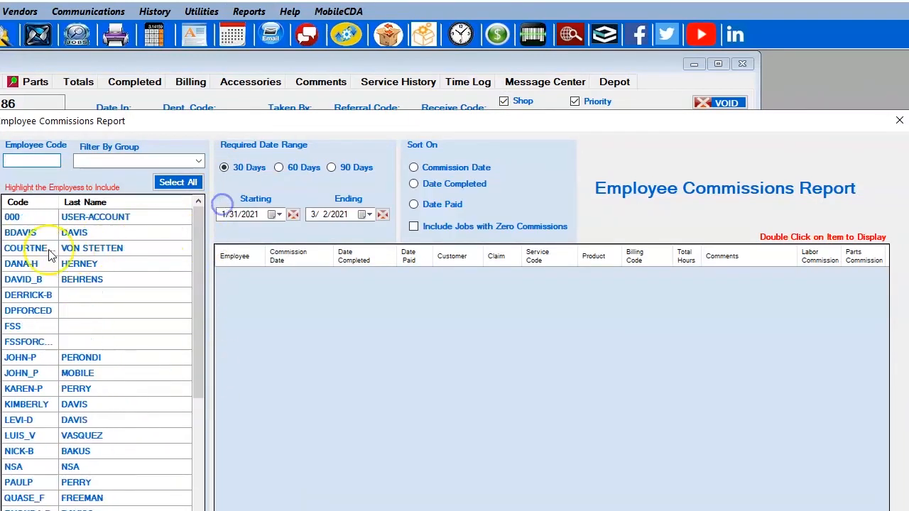
click(432, 169)
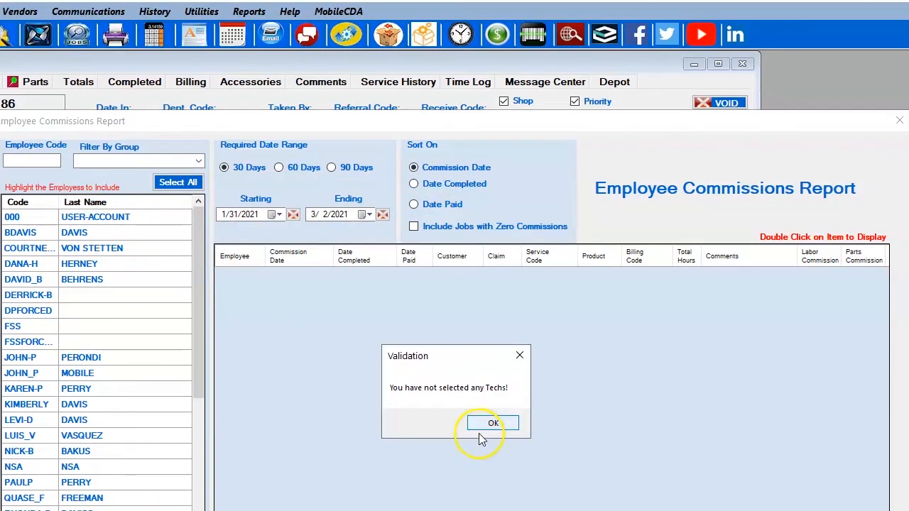
click(483, 422)
click(25, 216)
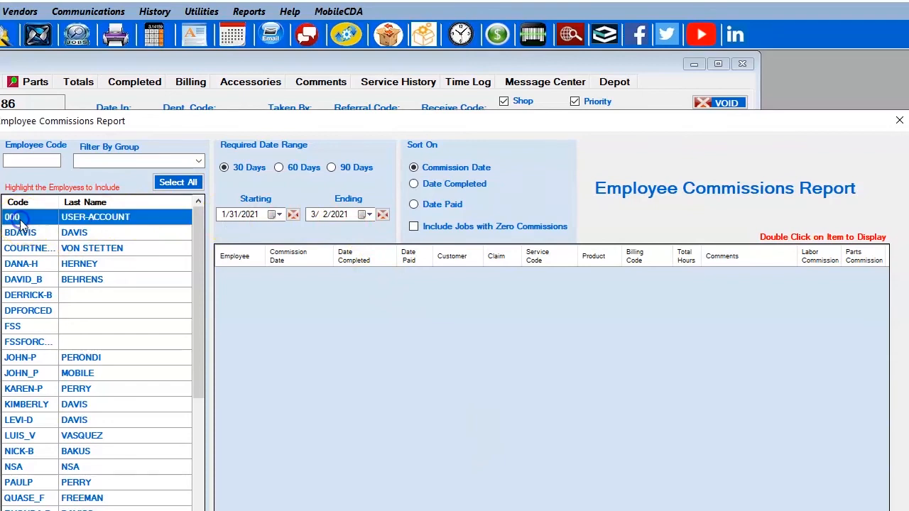
key(ctrl+a)
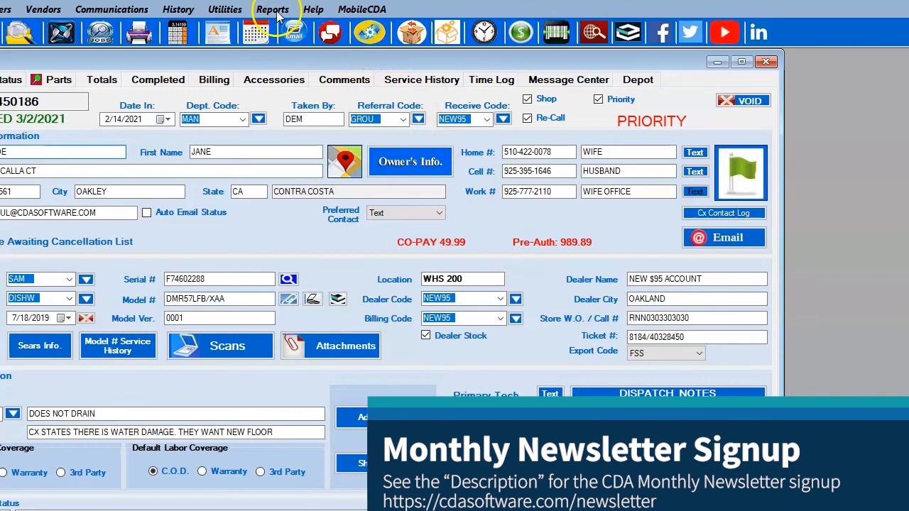
Reopen the Employee Commissions Report from the work order using the profile limited to the employee's own commissions.
click(276, 12)
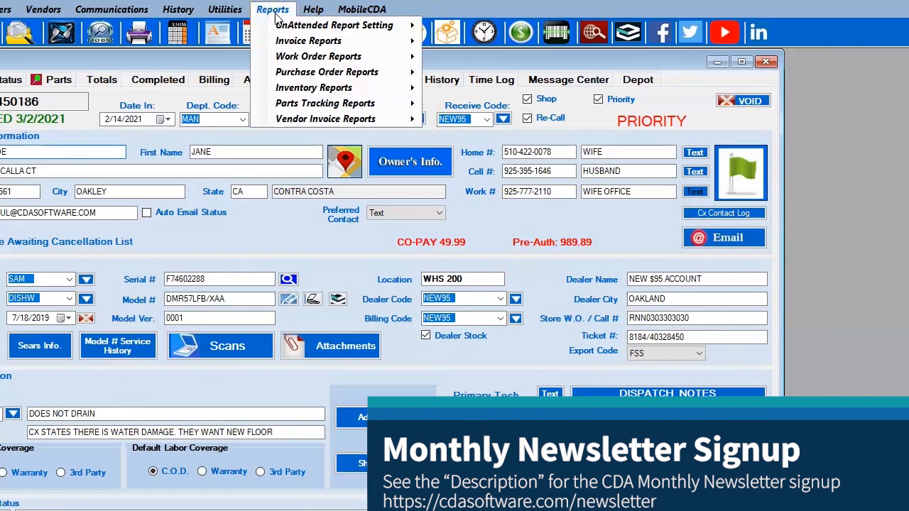
click(319, 42)
click(521, 94)
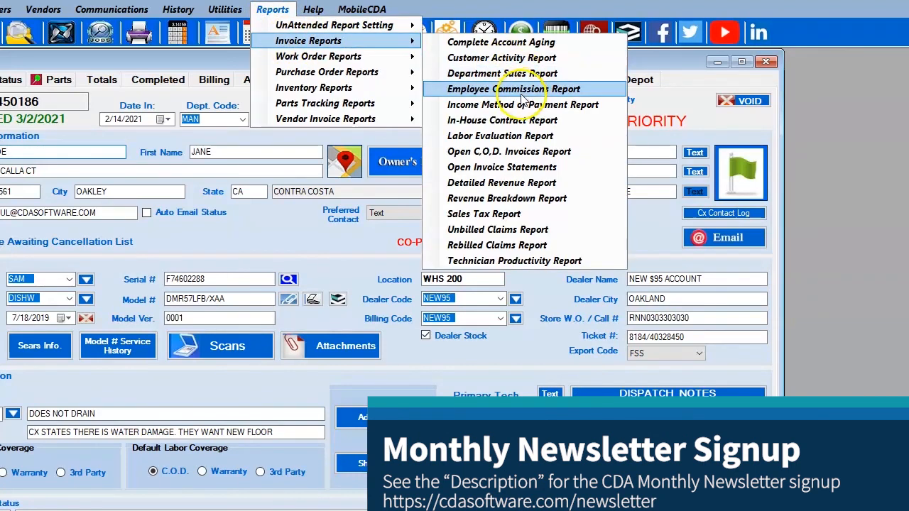
click(480, 94)
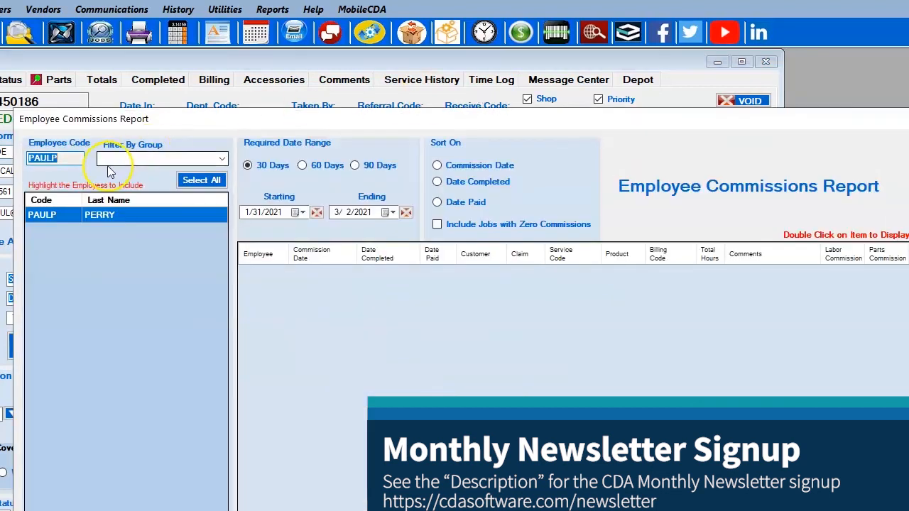
Run the commissions report for the single listed employee over the 30-day range, sorted on Commission Date.
click(262, 21)
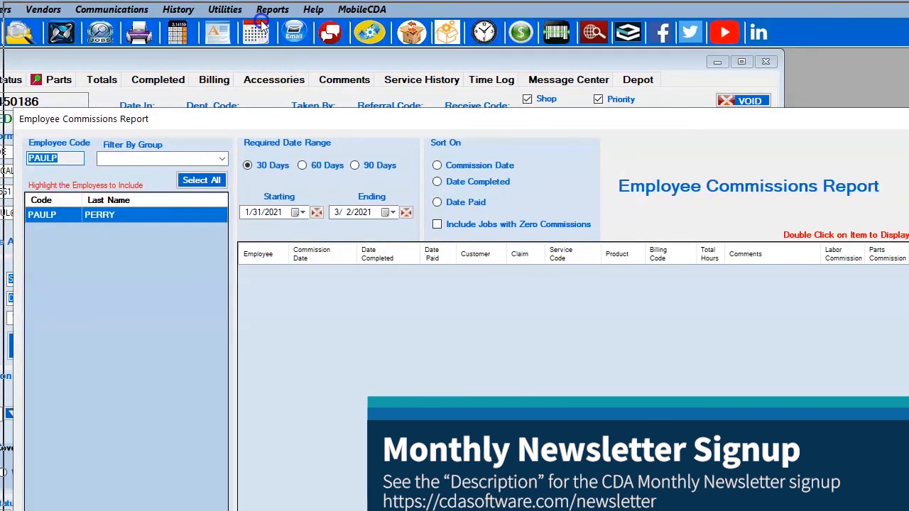
click(474, 165)
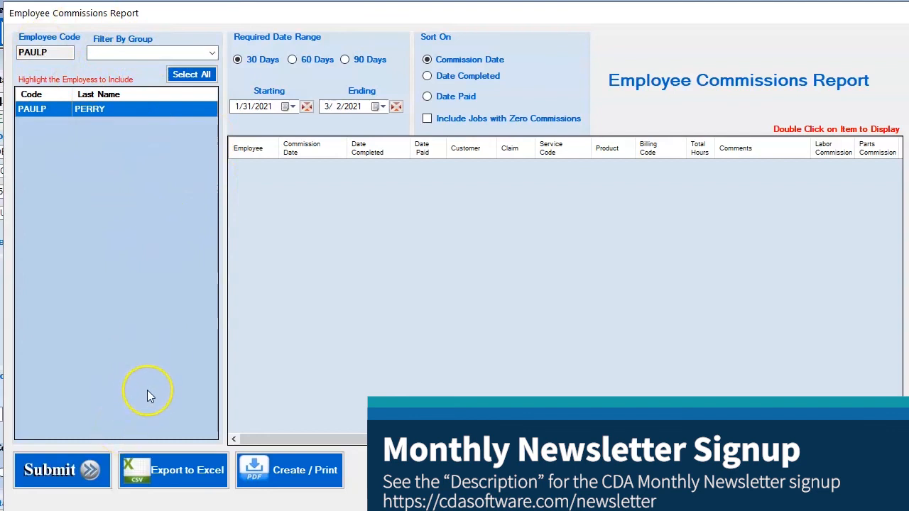
click(85, 472)
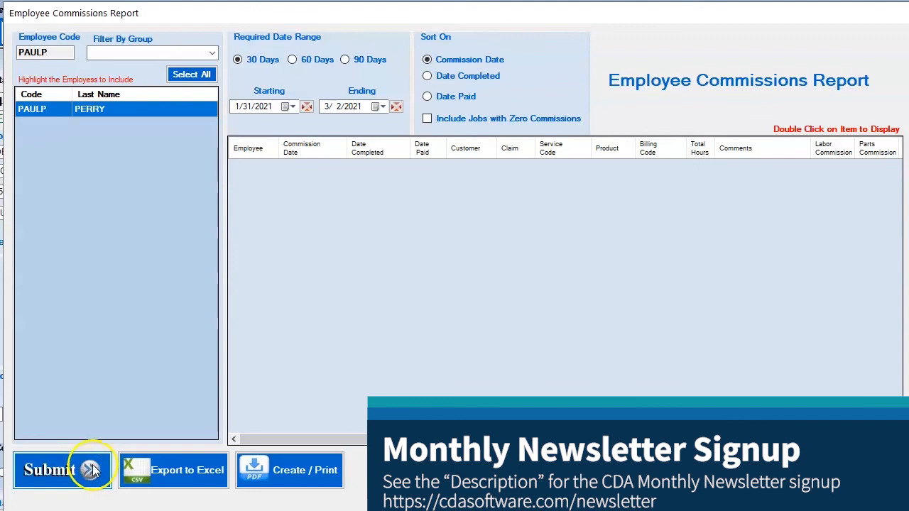
click(90, 471)
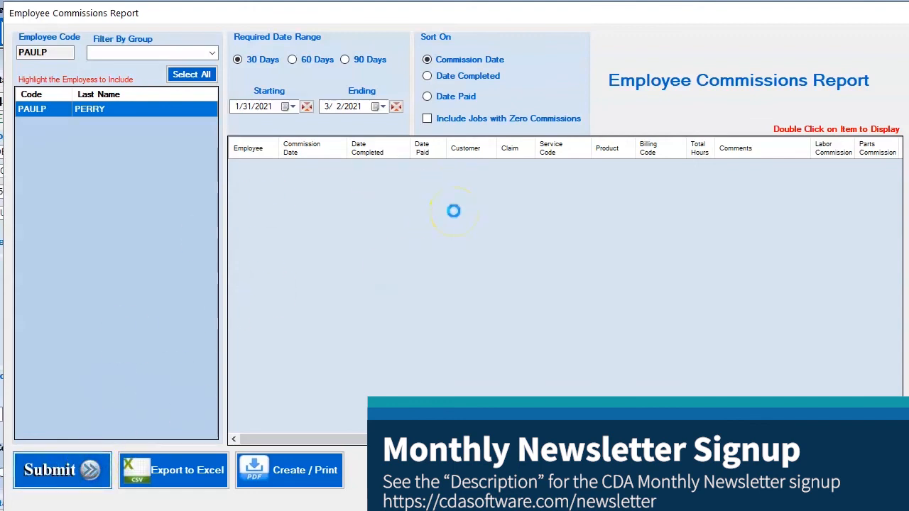